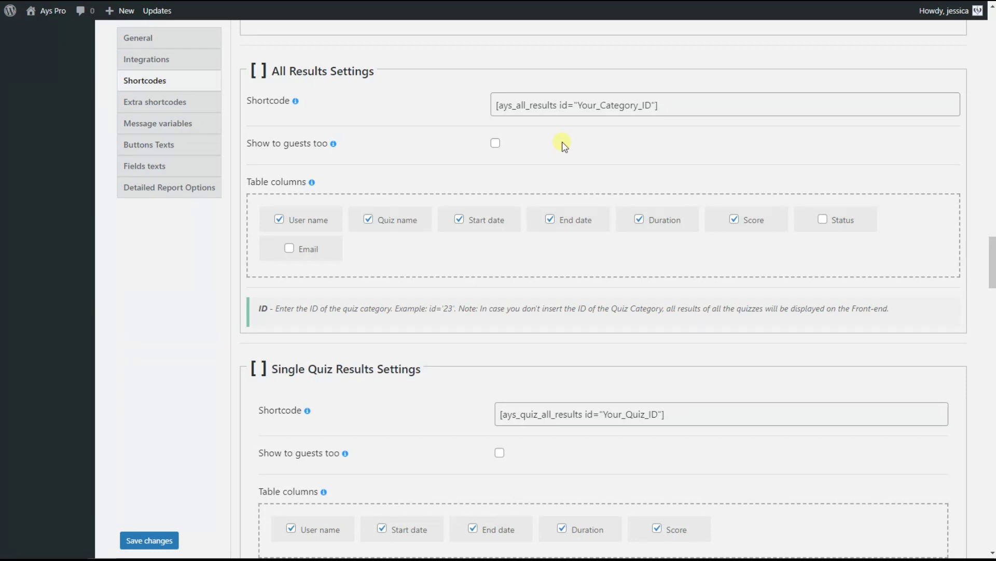
Tick 'Show to guests too' under All Results Settings in the Shortcodes settings
click(560, 106)
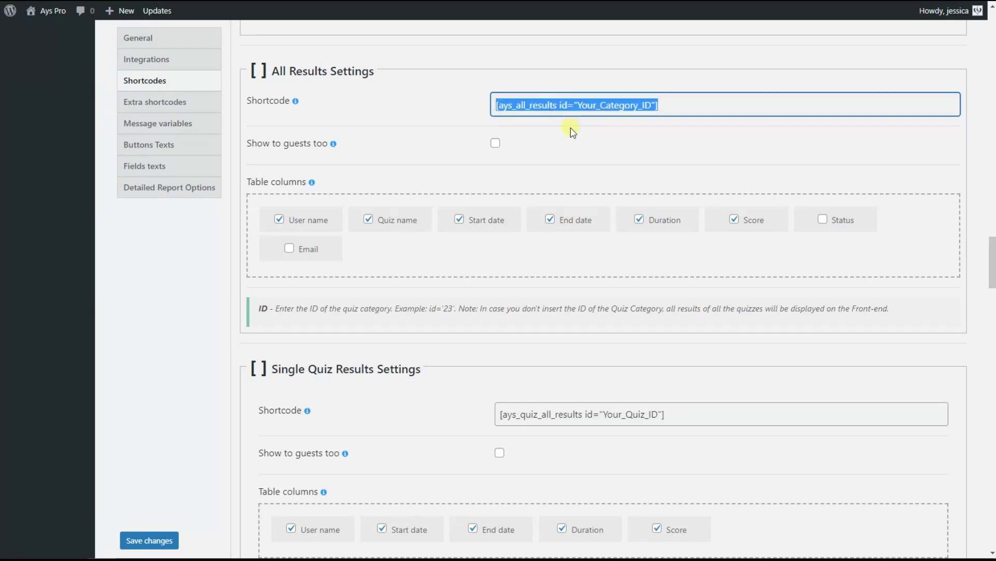
click(572, 131)
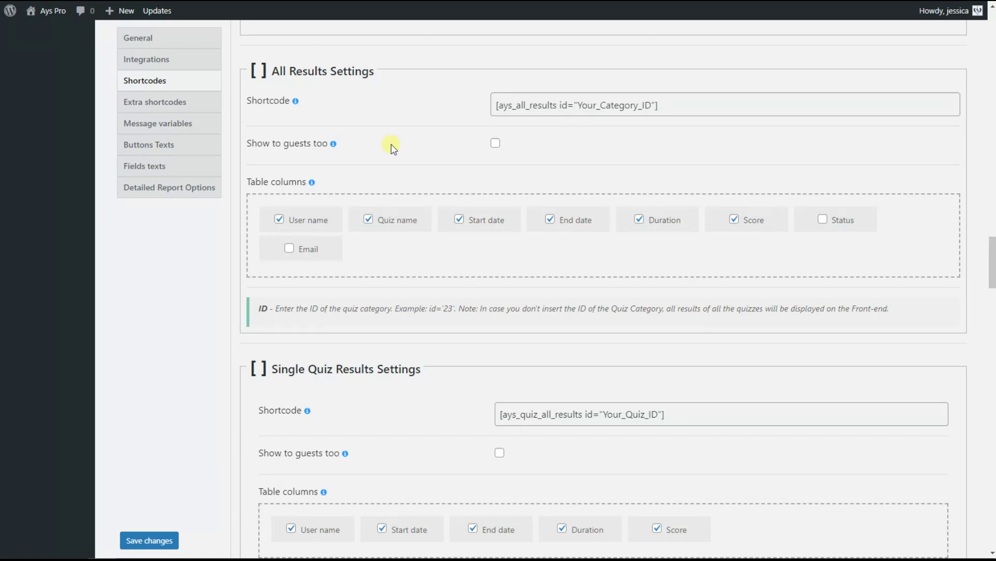
click(297, 140)
Enable the Phone custom field for All Results and save it, leaving guest access on
click(496, 143)
click(497, 143)
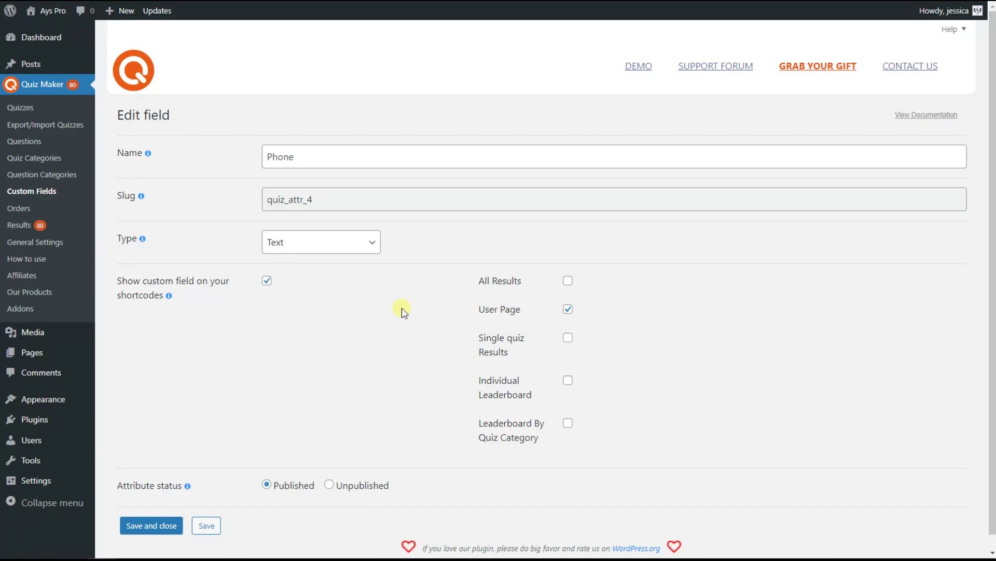
click(496, 284)
click(213, 526)
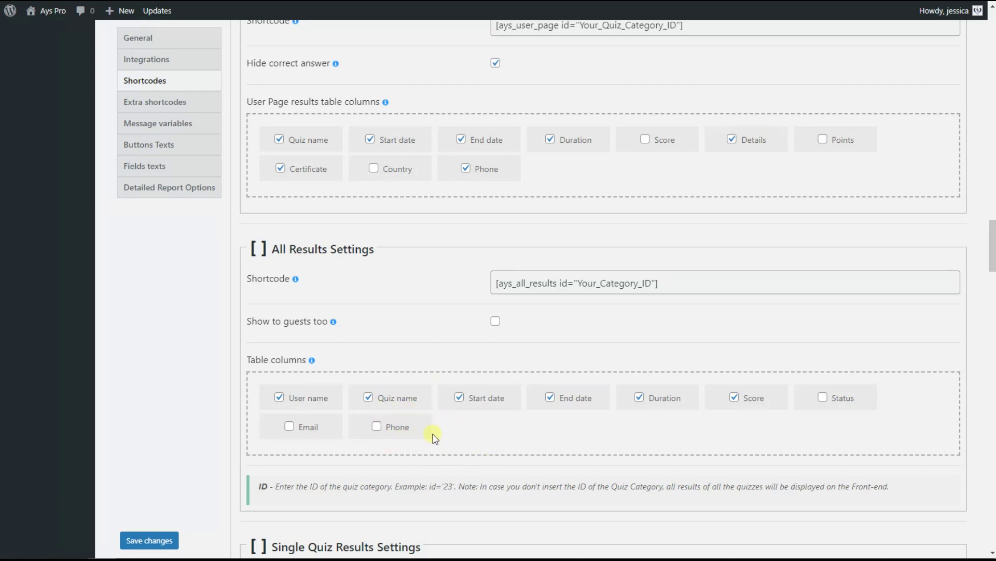
Tick Phone among the All Results table columns and save the shortcode settings
click(377, 426)
scroll(457, 423, down, 1)
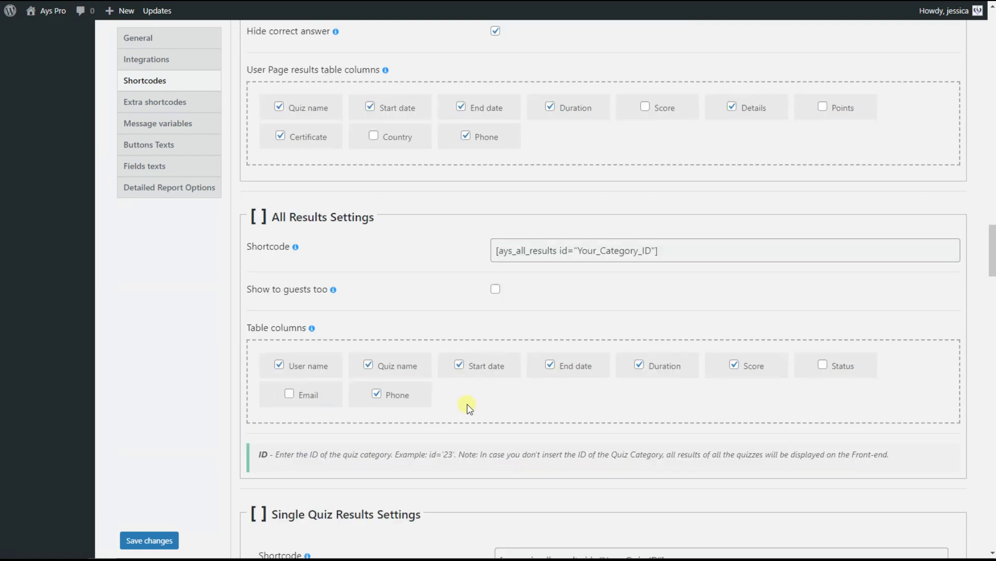
click(172, 542)
scroll(455, 295, down, 3)
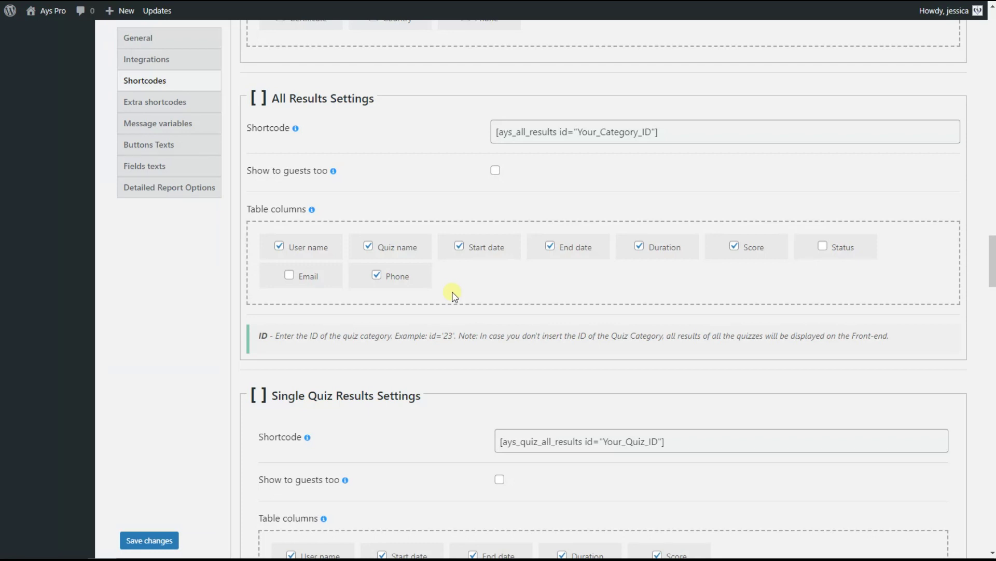
click(589, 133)
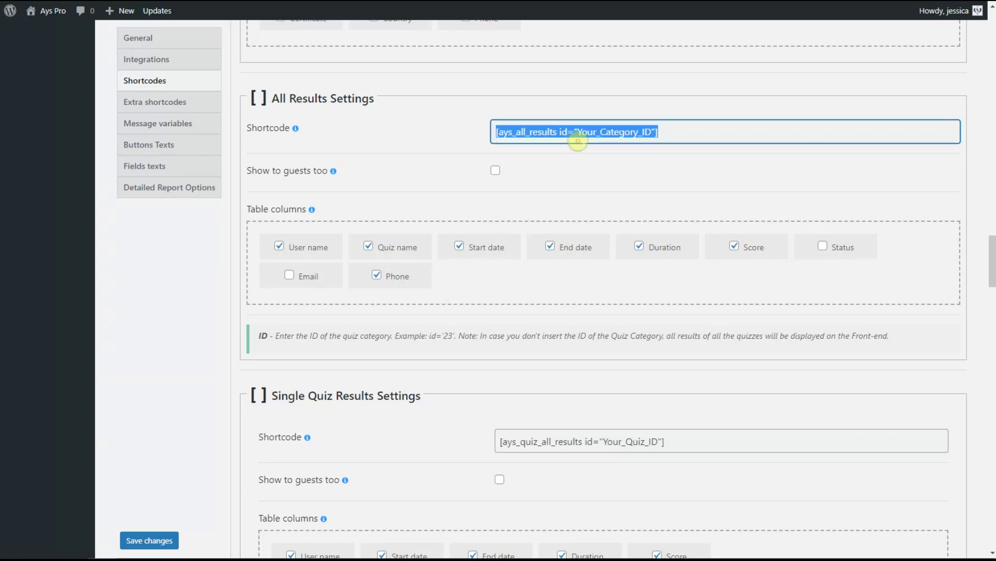
Copy the [ays_all_results] shortcode and begin a new blank post
click(597, 169)
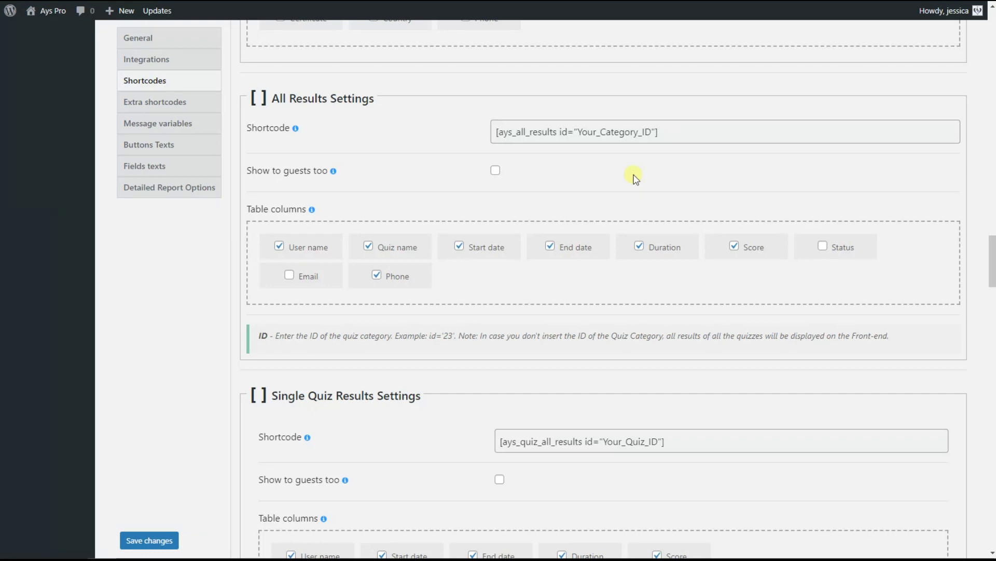
scroll(636, 178, up, 1)
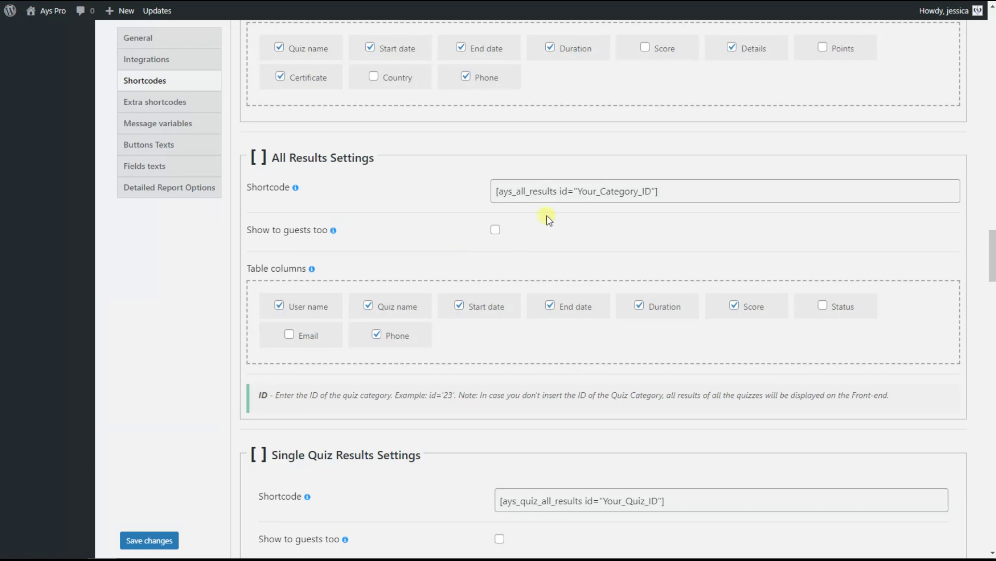
click(602, 190)
key(ctrl+c)
drag(991, 256, 992, 36)
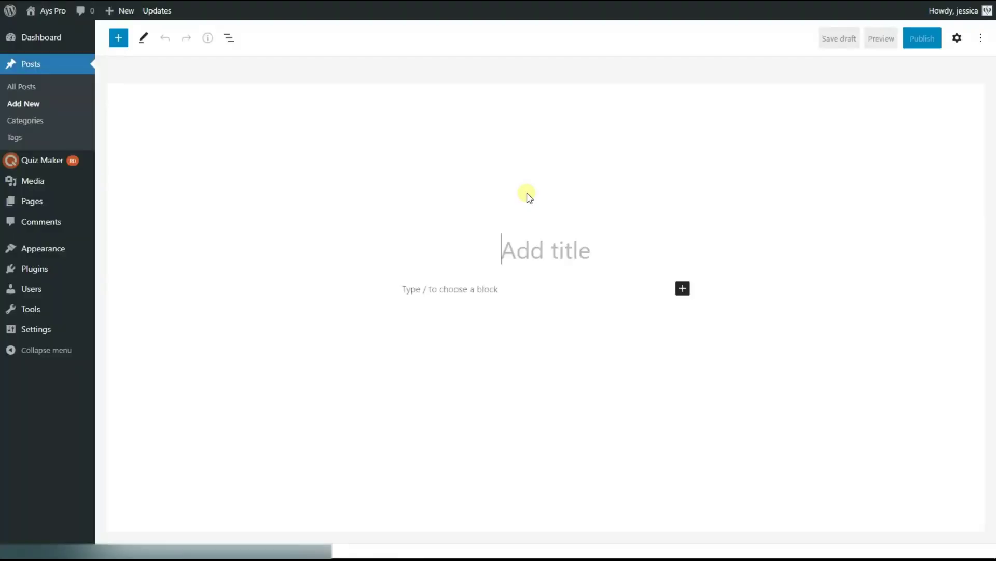
Paste the all-results shortcode into the post body and title the post 'All Results'
click(494, 287)
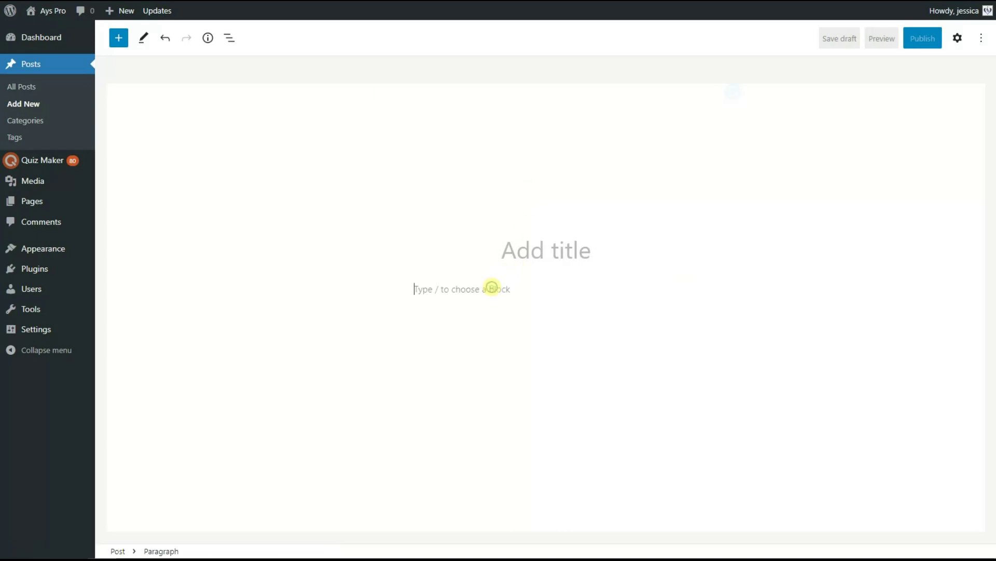
key(ctrl+v)
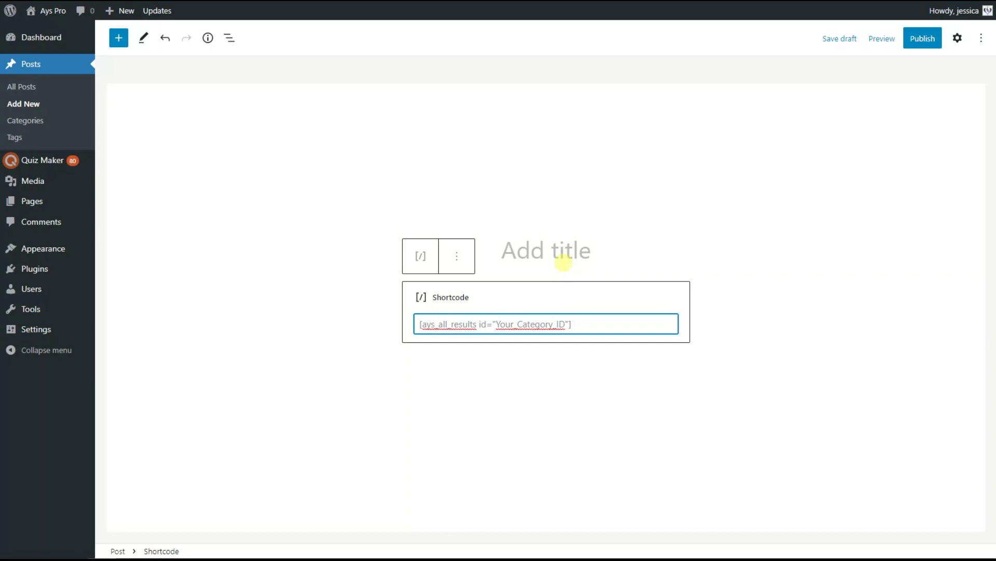
click(554, 252)
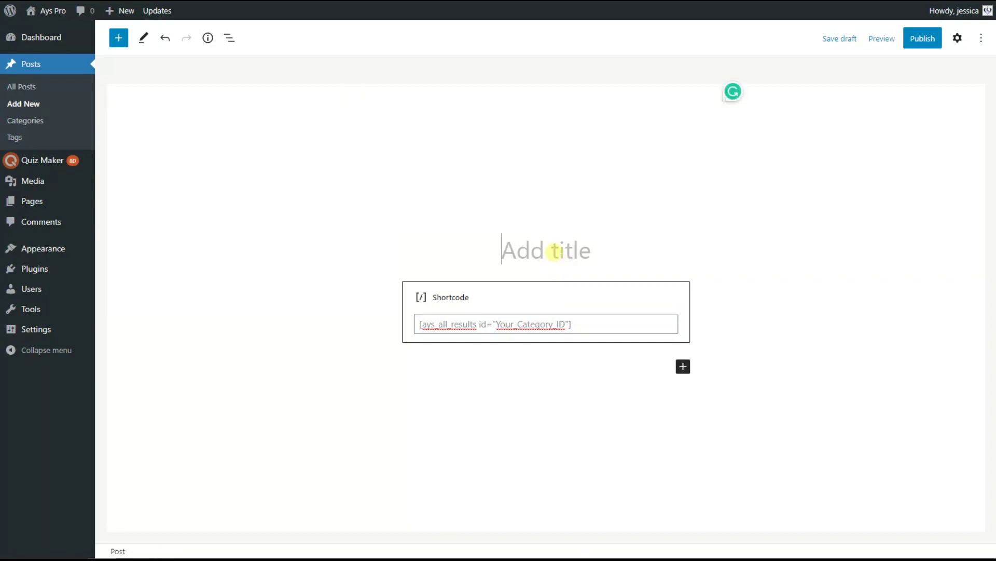
text(Al)
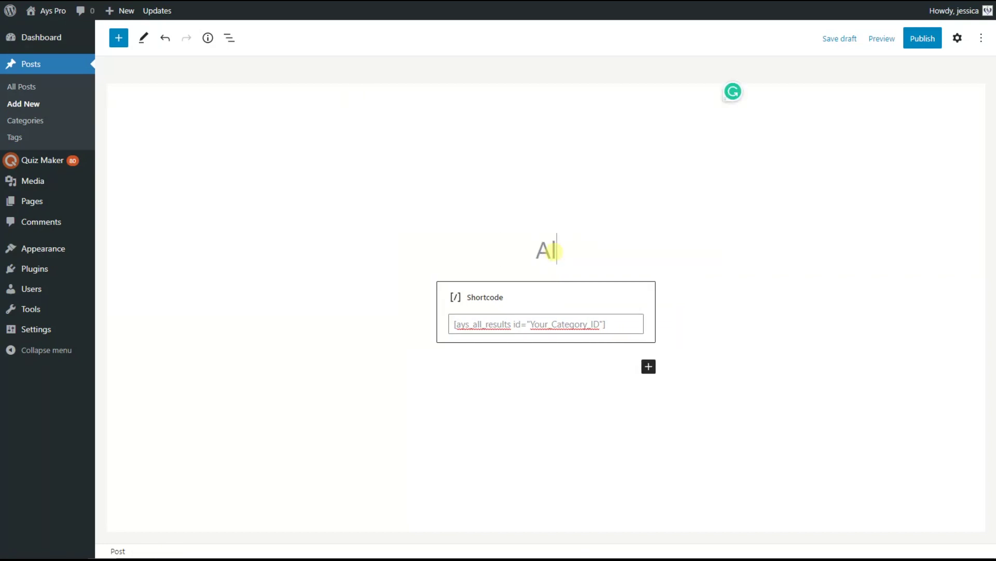
text(l Resu)
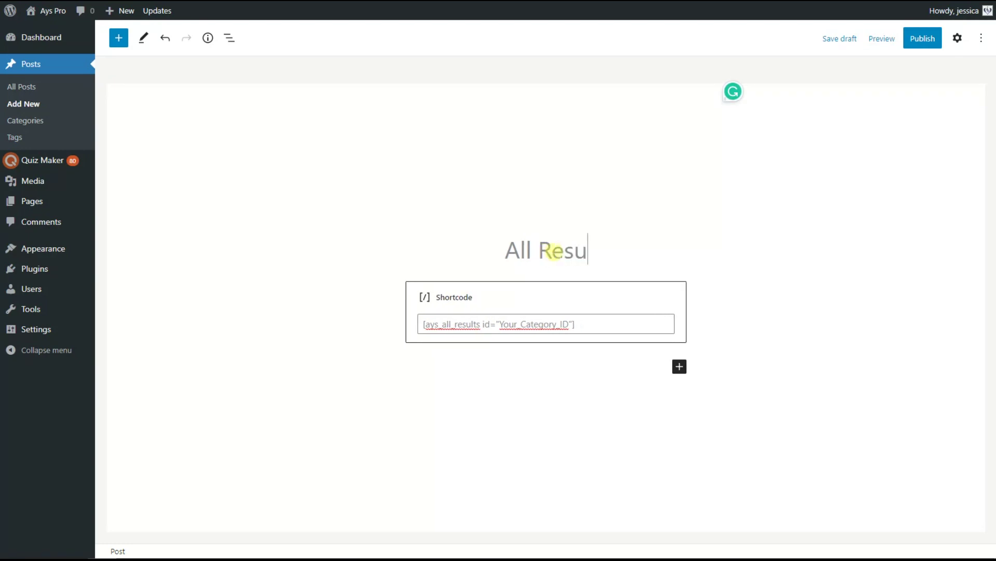
text(lts)
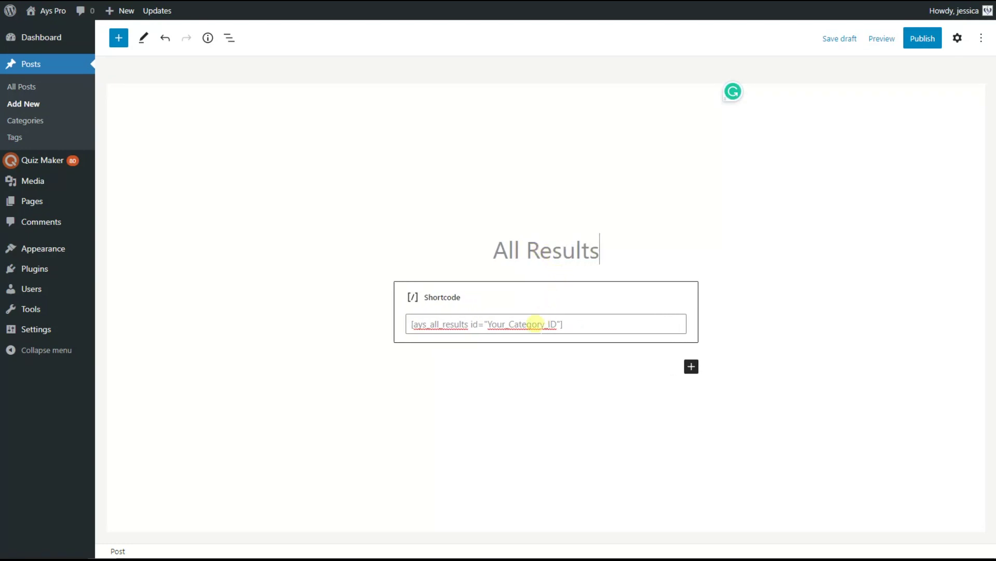
Replace the category ID placeholder with 3 and publish the post
double_click(535, 324)
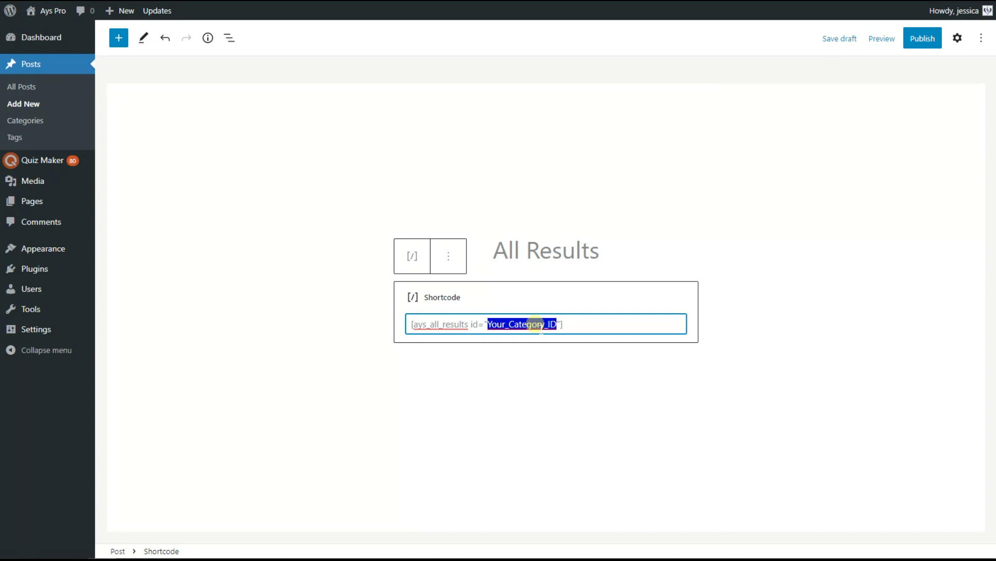
text(3)
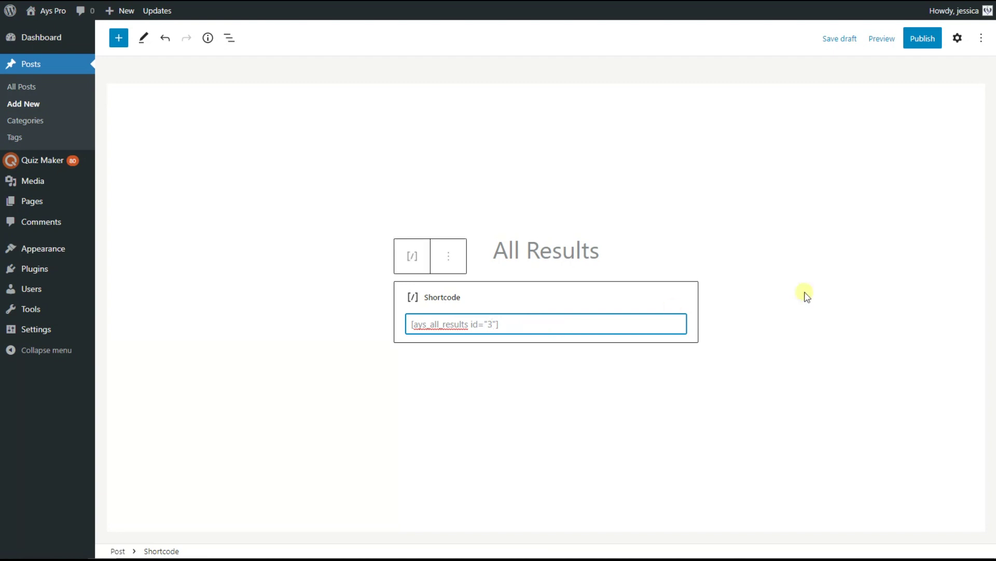
click(923, 41)
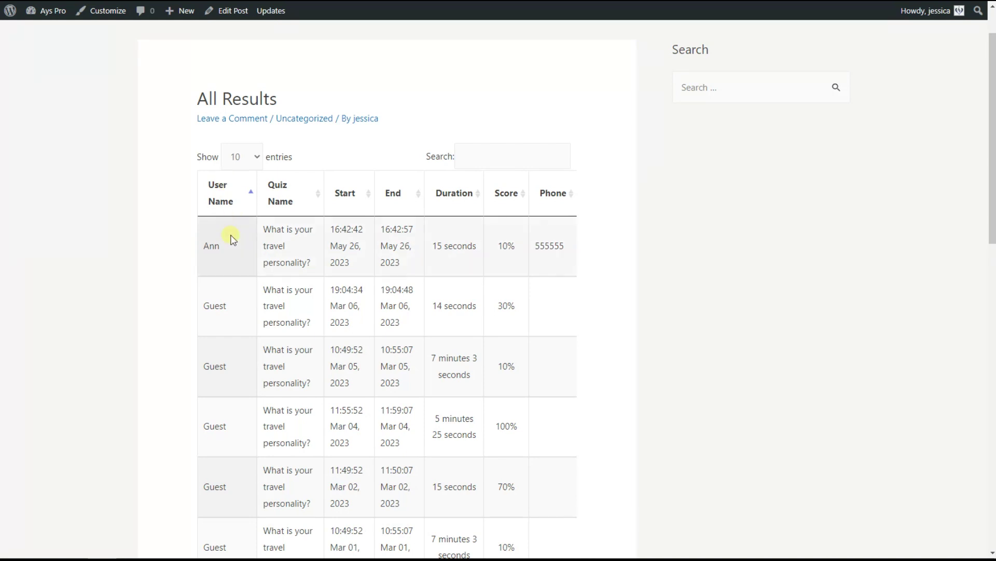
Scroll down to the live results table and page through pages 2, 3 and 4
scroll(209, 378, down, 1)
scroll(209, 377, down, 2)
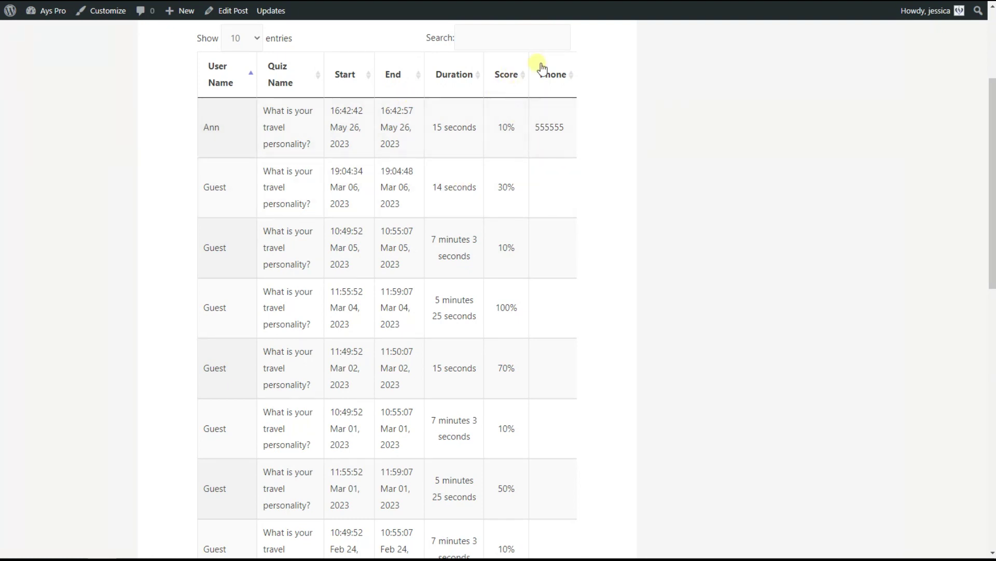
scroll(545, 218, down, 1)
scroll(552, 224, down, 5)
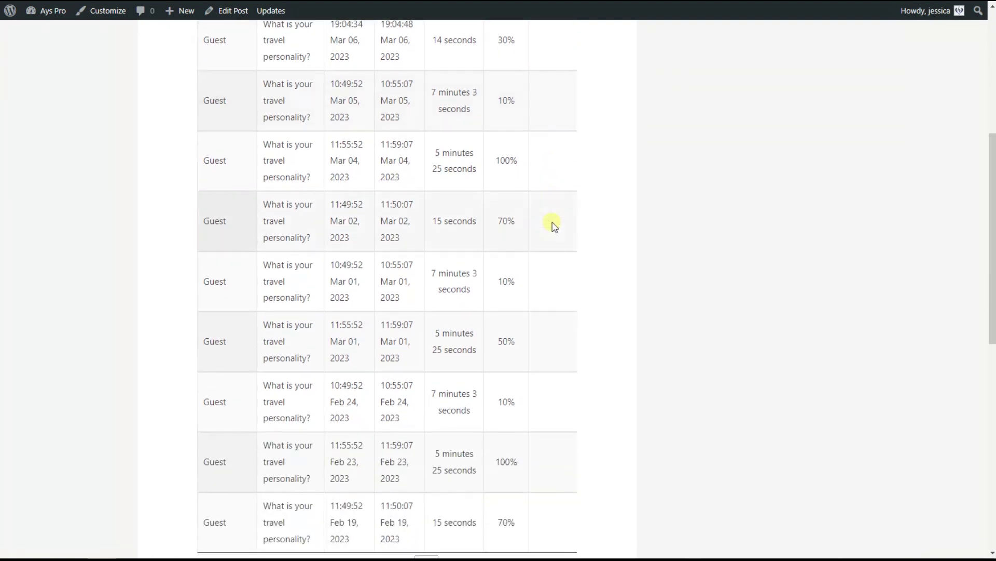
scroll(519, 255, up, 1)
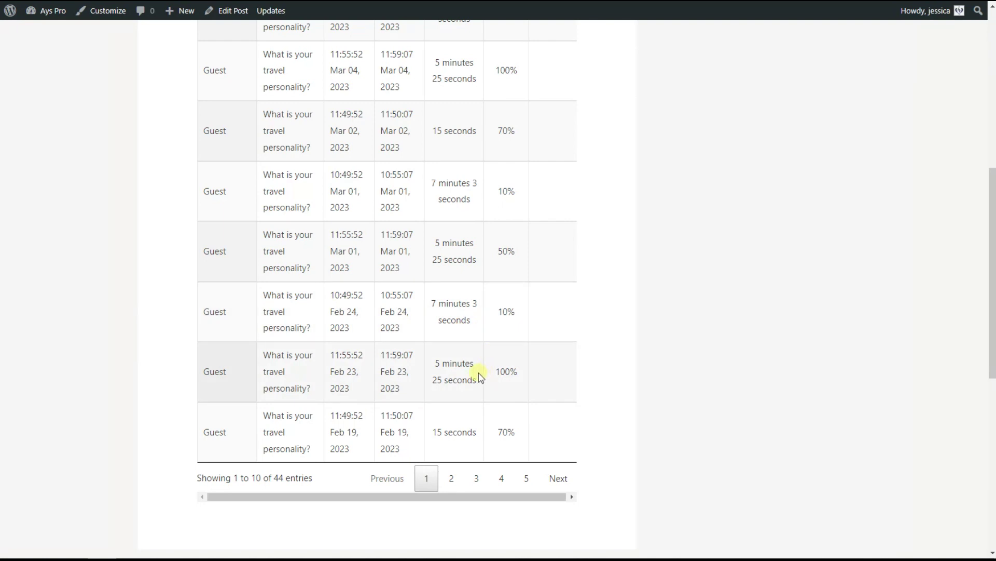
scroll(474, 375, up, 2)
scroll(473, 384, down, 1)
click(452, 537)
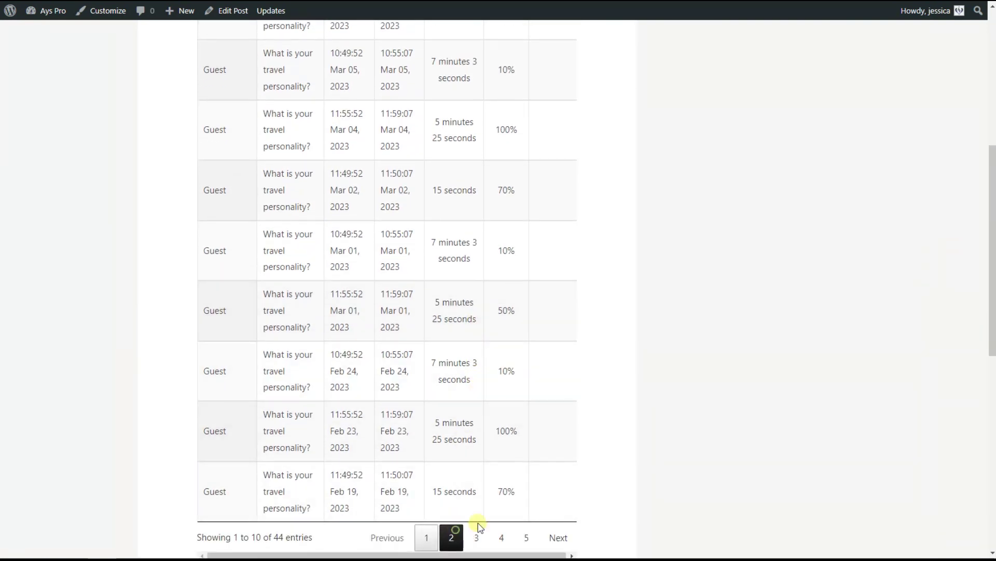
click(477, 538)
click(502, 537)
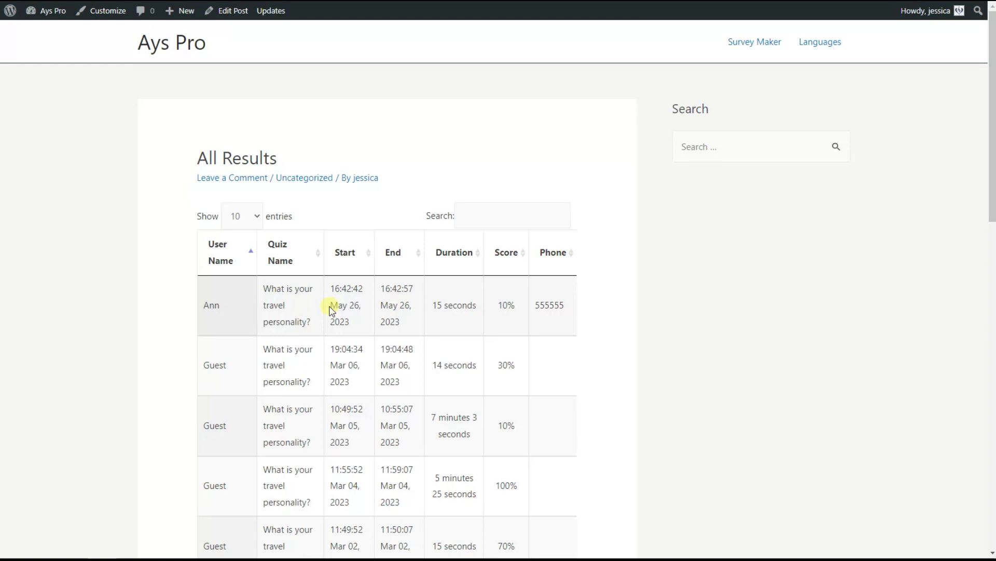
Show 50 entries per page in the All Results table
click(237, 216)
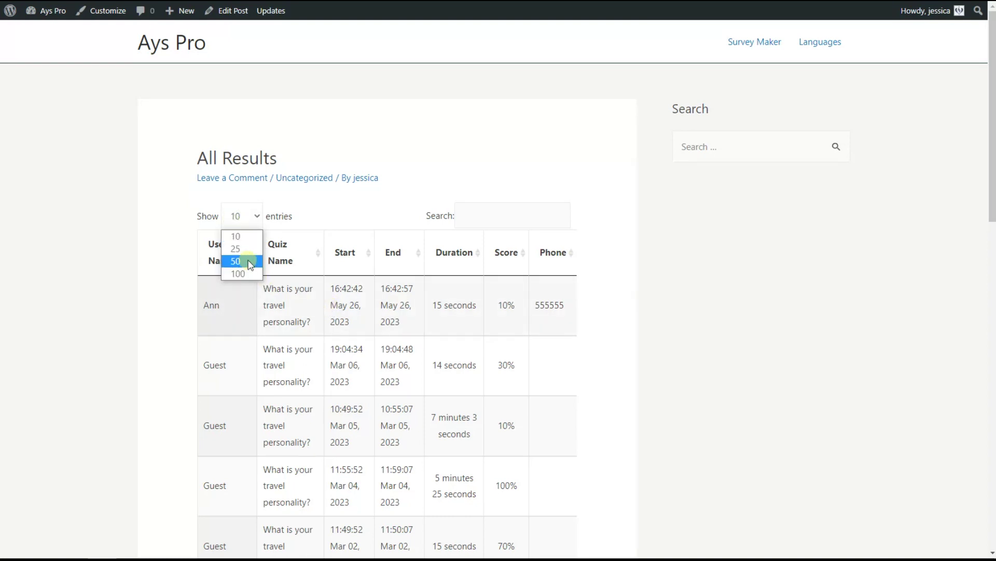
click(251, 265)
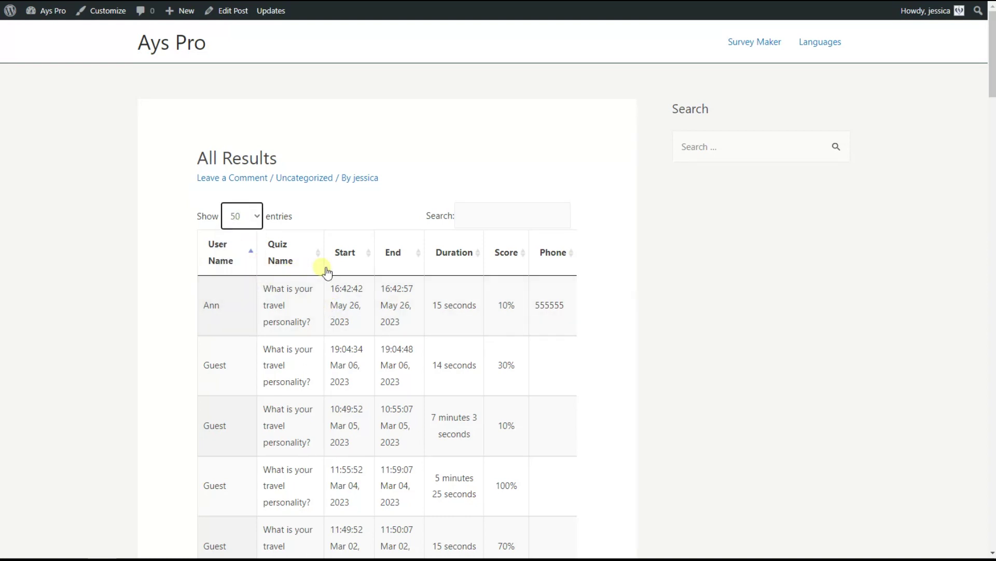
scroll(285, 292, down, 8)
scroll(287, 287, down, 15)
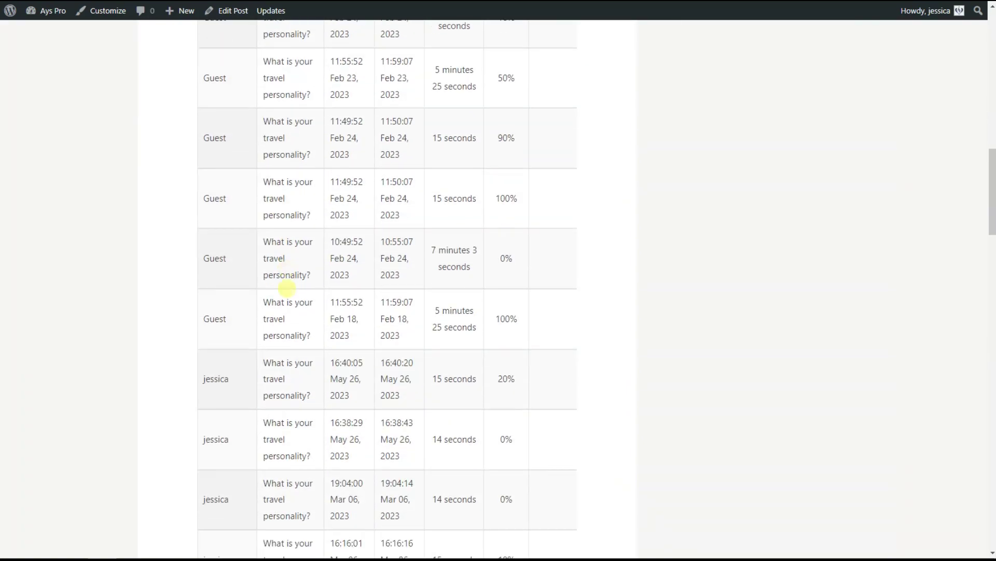
scroll(287, 287, down, 3)
scroll(289, 289, up, 9)
scroll(289, 291, up, 15)
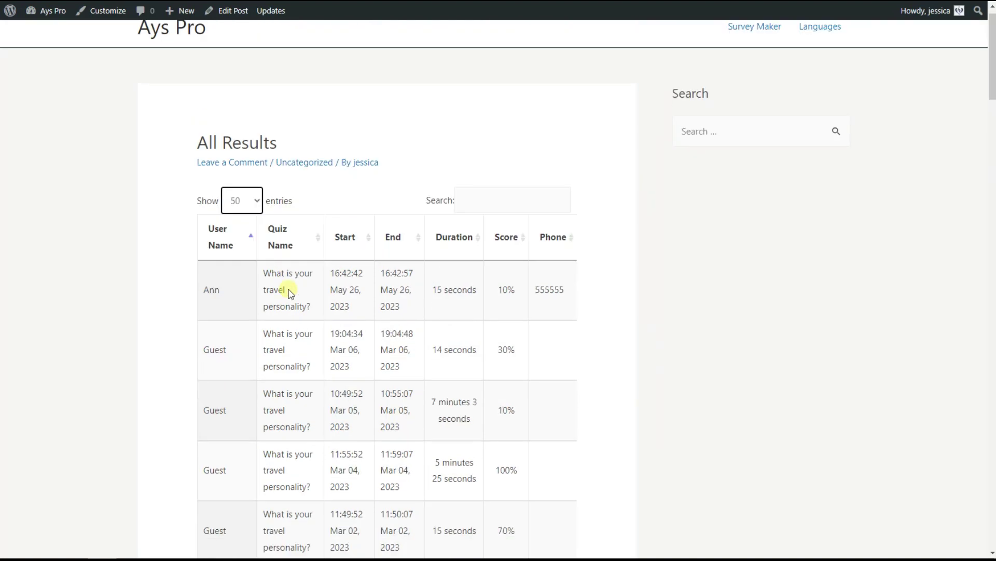
Sort the table by User Name, Quiz Name, Start, End, Duration, Score and Phone in turn
click(368, 271)
click(246, 269)
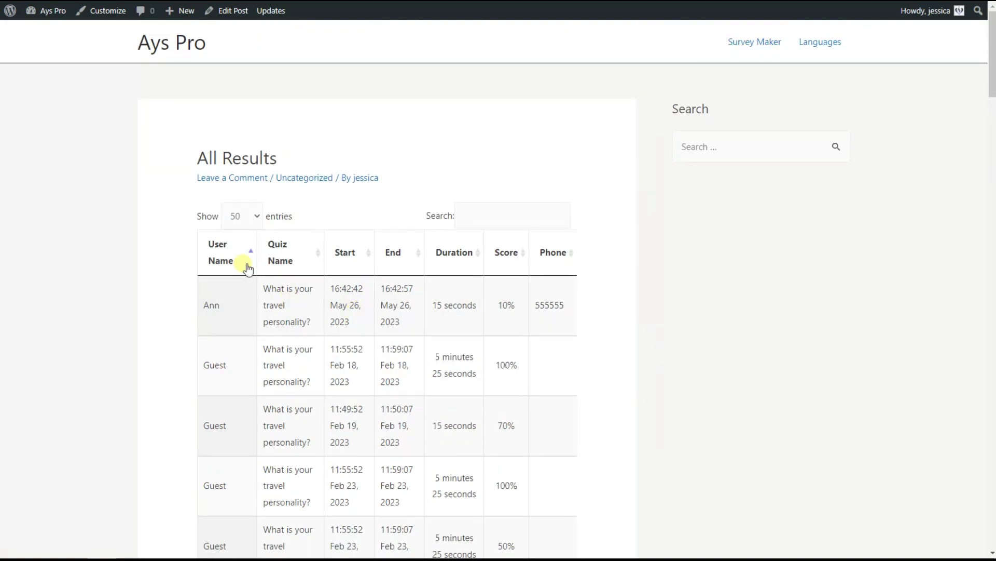
click(302, 258)
click(367, 267)
click(405, 255)
click(446, 254)
click(486, 255)
click(552, 258)
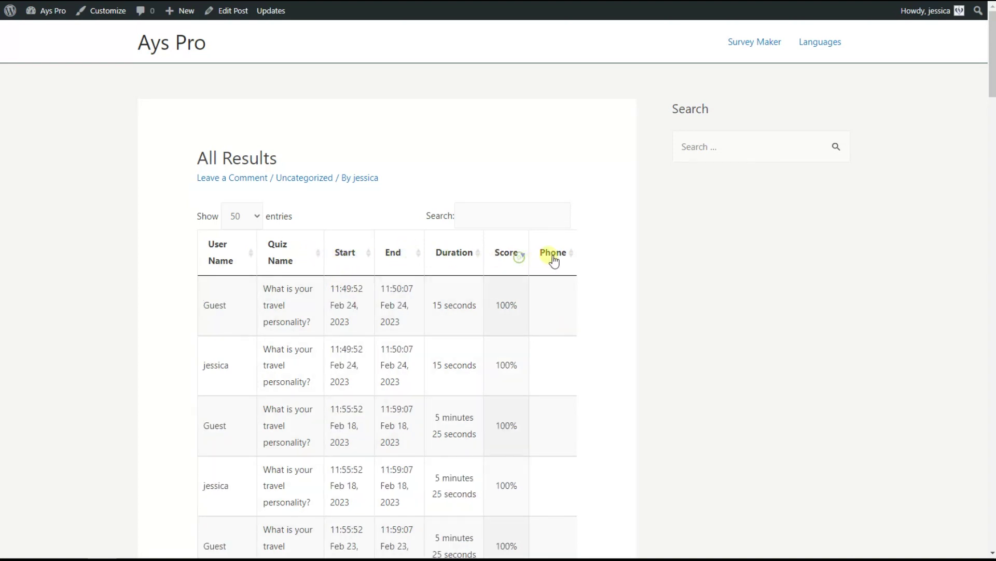
Re-sort the columns again, finishing with End sorted descending so the newest results come first
click(518, 258)
click(474, 256)
click(393, 260)
click(383, 256)
click(321, 258)
click(249, 265)
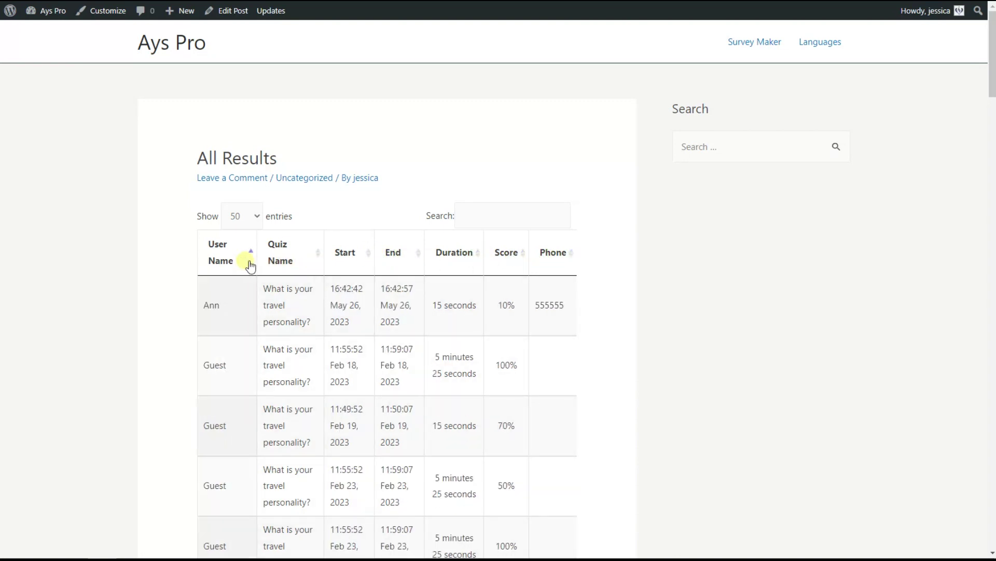
click(349, 256)
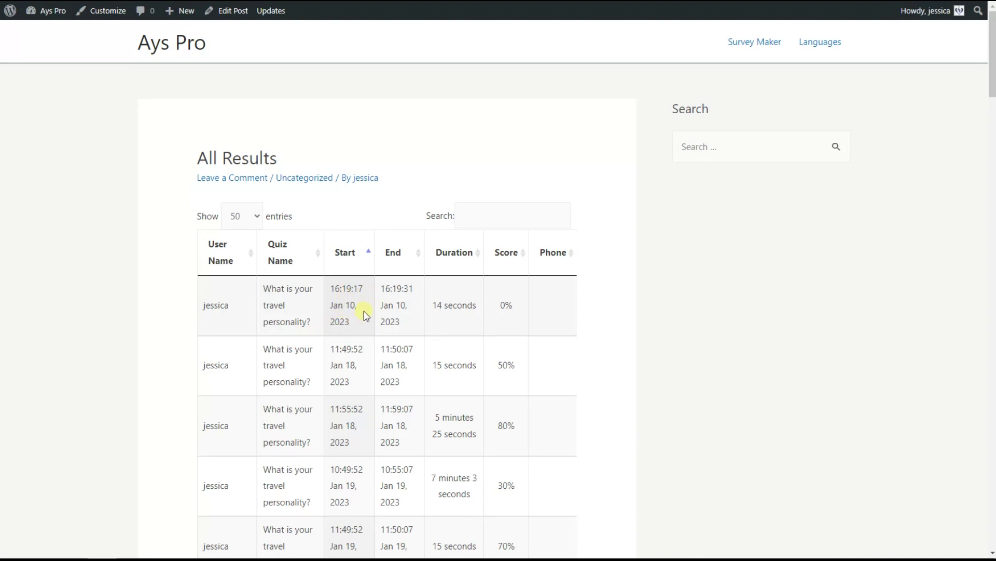
click(408, 257)
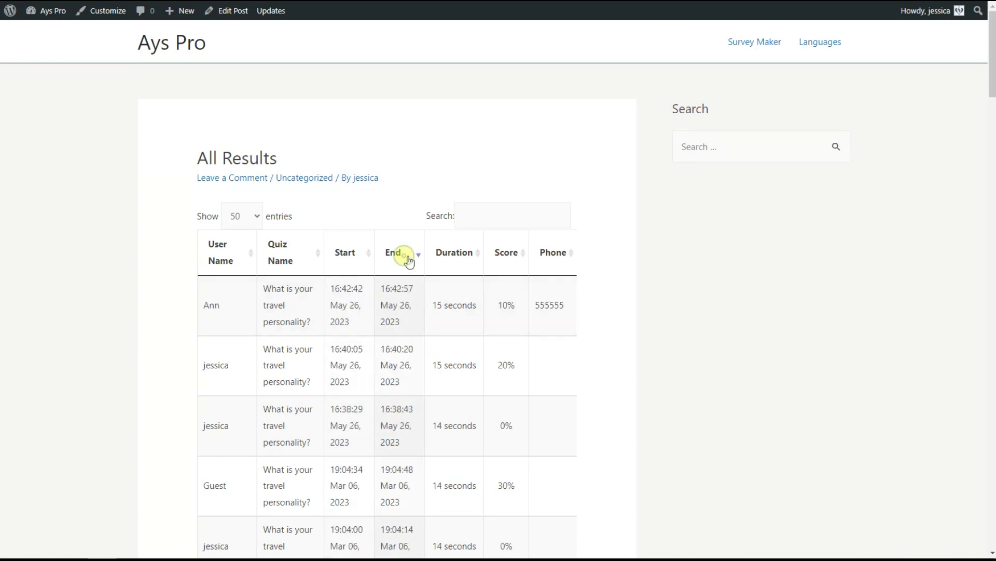